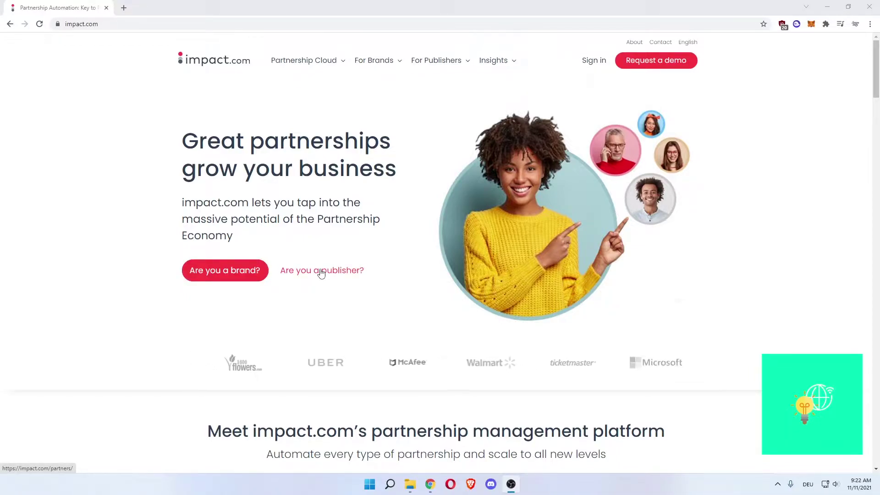
Step: Go to the sign-in page and open the sign-up form for a new Partner account
left_click(591, 61)
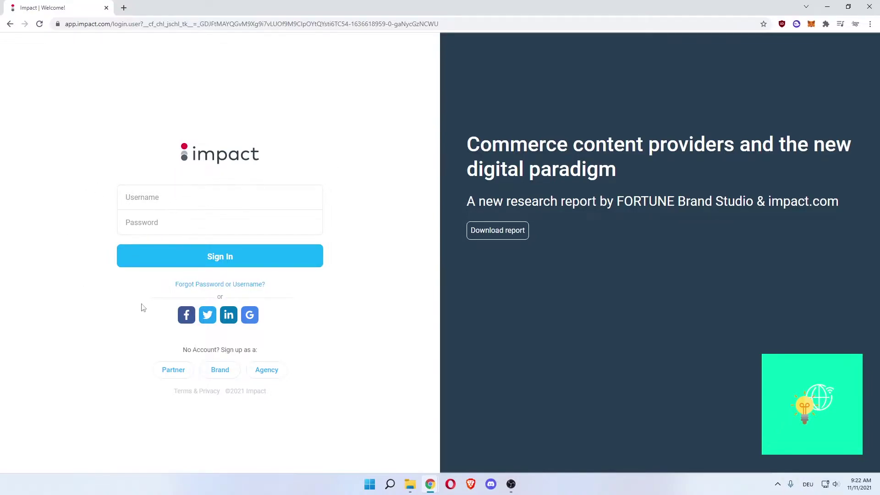
left_click_drag(225, 350, 258, 350)
left_click(228, 350)
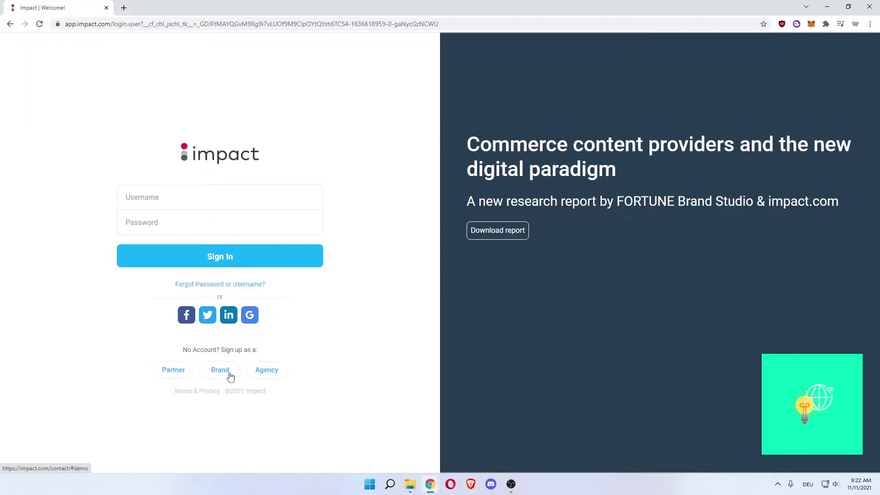
left_click(172, 371)
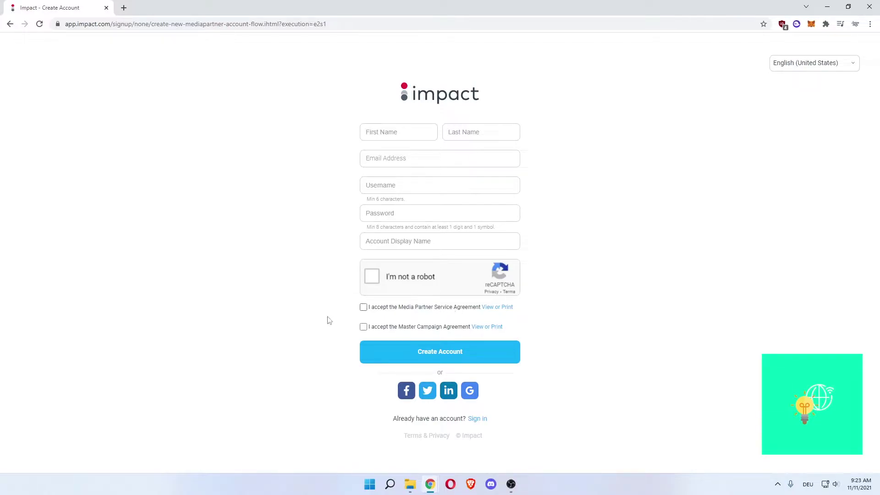
Step: Accept the Media Partner Service Agreement and the Master Campaign Agreement in the account creation form
left_click(368, 309)
left_click(363, 327)
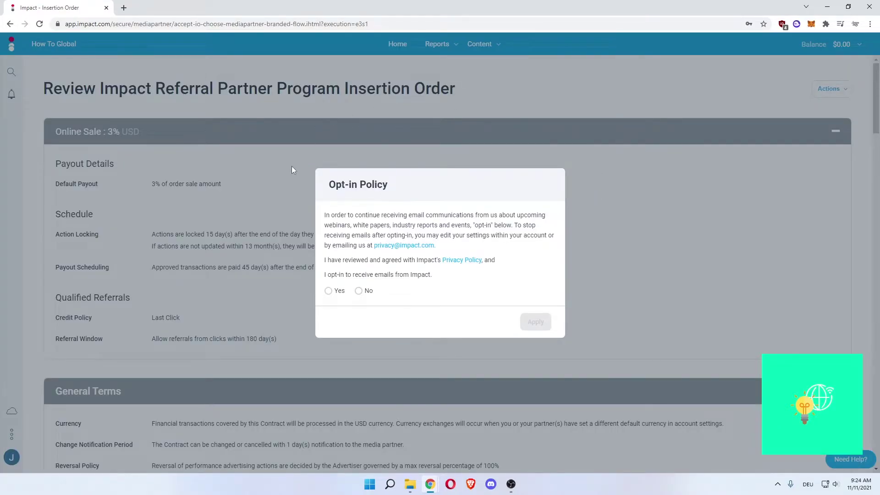
Step: Review the Opt-in Policy, choose No for receiving emails from Impact and apply the choice
left_click_drag(330, 184, 390, 185)
left_click(390, 185)
left_click_drag(326, 258, 467, 235)
left_click(362, 257)
left_click(469, 235)
left_click_drag(398, 226, 501, 225)
left_click(501, 226)
left_click_drag(335, 275, 407, 275)
left_click(408, 276)
left_click(359, 291)
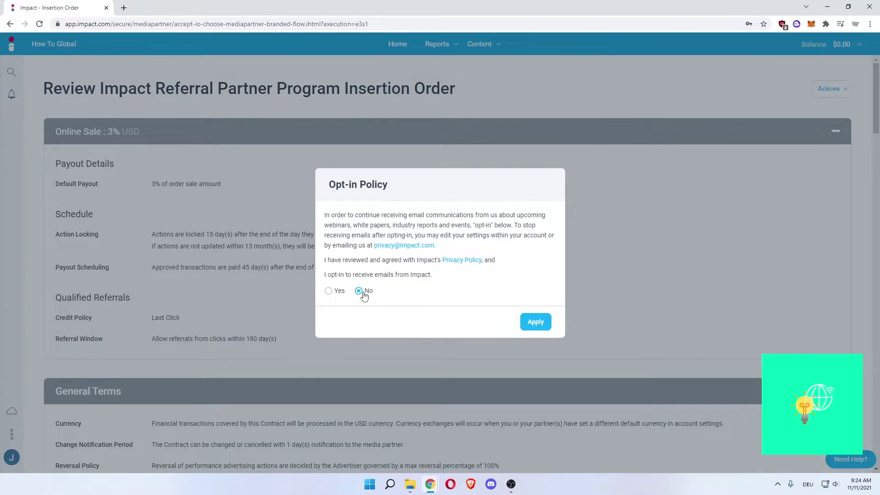
left_click(527, 320)
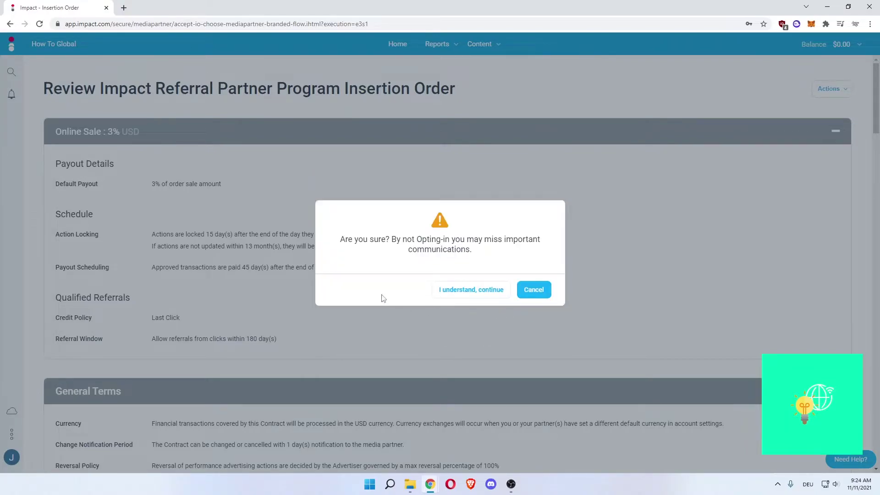
Step: Read the opt-in warning and confirm continuing without email communications
left_click_drag(354, 242, 529, 239)
left_click(462, 262)
left_click_drag(408, 250, 456, 250)
left_click(451, 253)
left_click(465, 293)
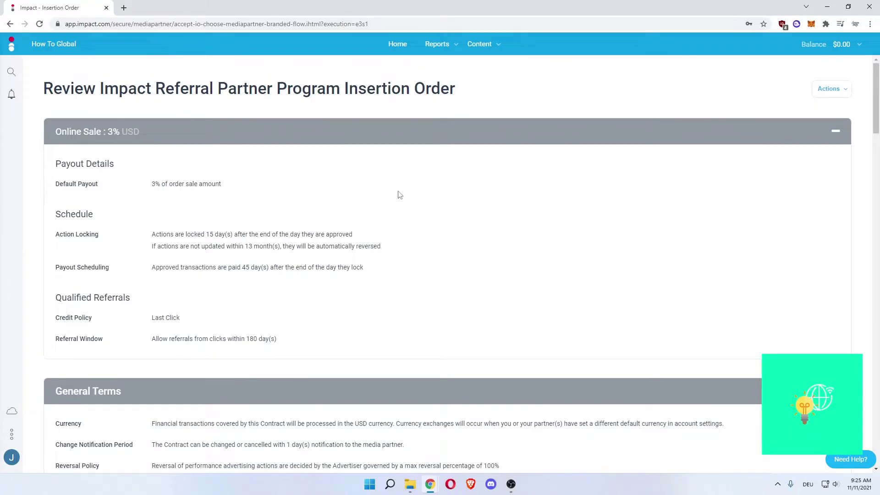
Step: Look through the whole Impact Referral Partner Program insertion order and return to the Home page
scroll(400, 195, "down", 15)
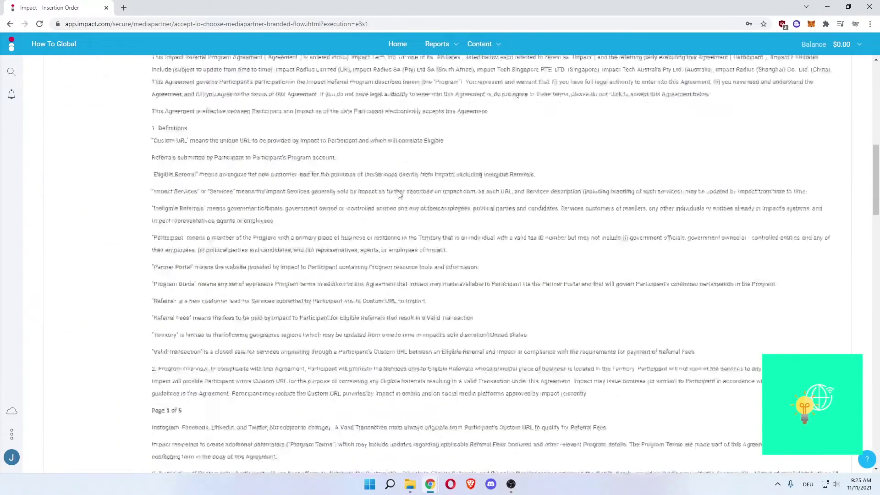
scroll(400, 195, "down", 20)
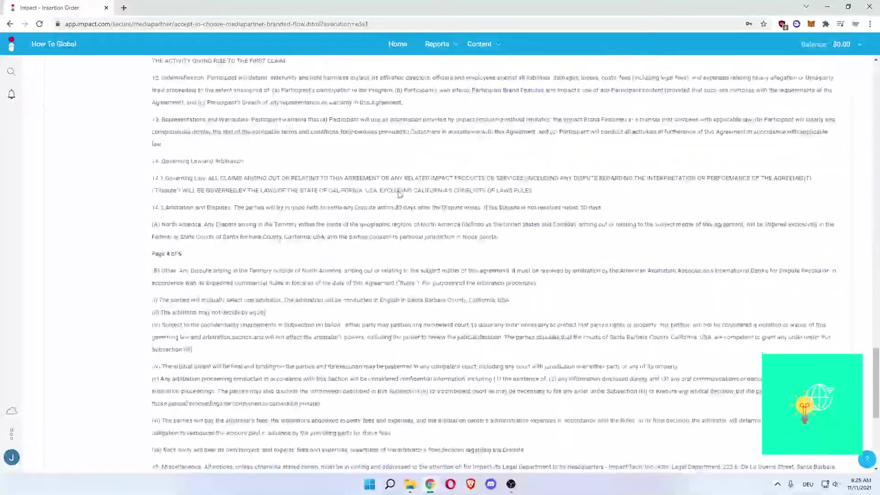
scroll(387, 194, "down", 1)
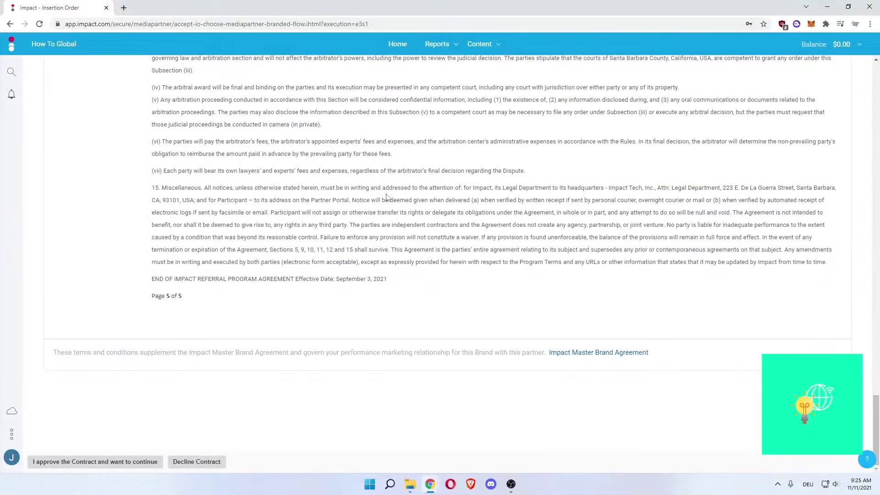
scroll(387, 197, "up", 20)
scroll(387, 197, "up", 15)
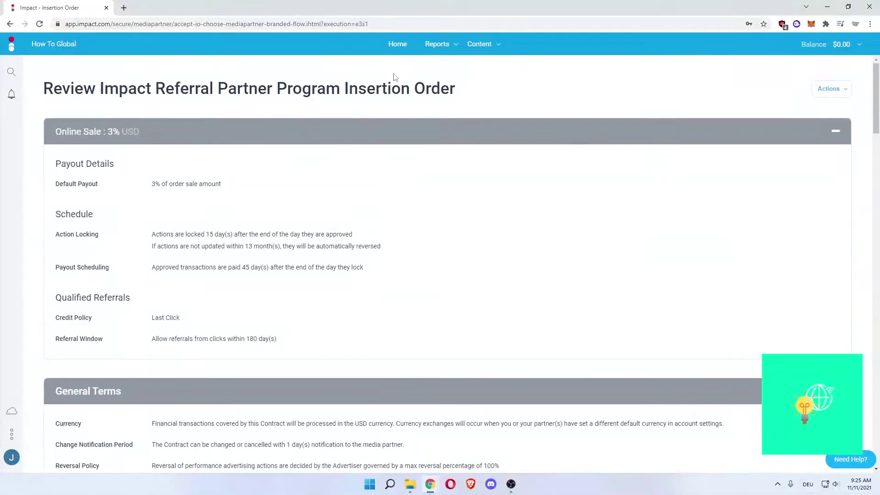
left_click(397, 52)
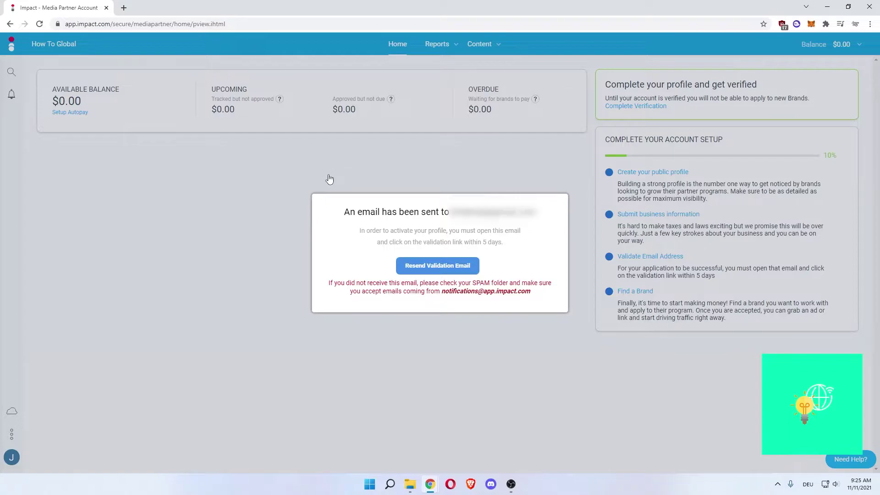
Step: Read the notice about activating the profile through the validation email
left_click_drag(343, 213, 512, 232)
left_click(554, 207)
left_click(350, 206)
left_click(512, 232)
left_click_drag(370, 233, 456, 231)
left_click(471, 239)
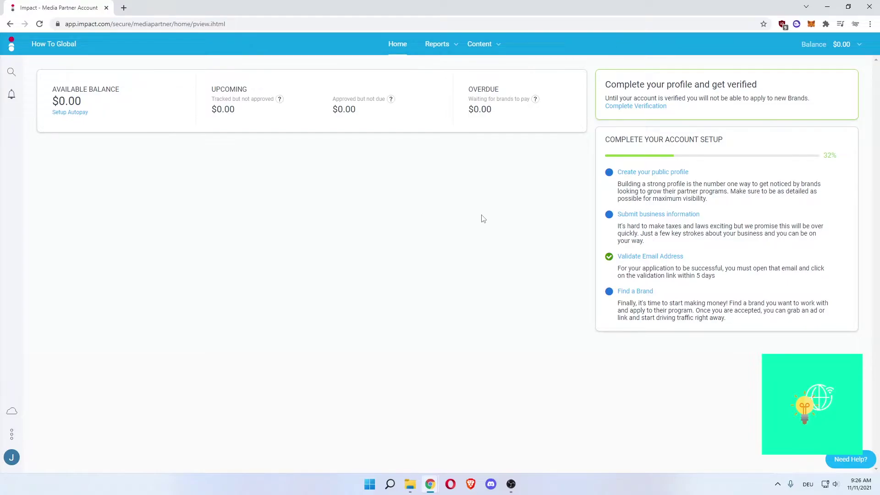
Step: Review the verification notice and account setup checklist on the Home page, and open the public profile form
left_click(394, 46)
left_click_drag(606, 85, 767, 103)
left_click(812, 100)
left_click(767, 103)
left_click_drag(606, 140, 688, 140)
left_click(688, 139)
left_click_drag(625, 183, 816, 183)
left_click(643, 188)
left_click_drag(649, 191, 724, 191)
left_click(662, 183)
left_click(651, 172)
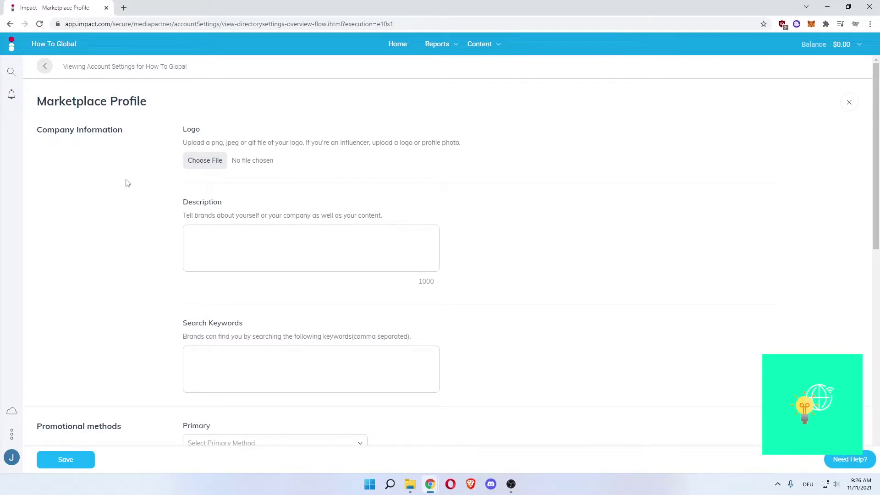
Step: Examine the logo and description instructions in the Company Information section of the Marketplace Profile
left_click_drag(53, 133, 123, 132)
left_click(183, 131)
left_click_drag(183, 146, 390, 147)
left_click(389, 147)
left_click_drag(295, 143, 458, 142)
left_click(457, 142)
left_click_drag(189, 203, 266, 216)
left_click(273, 215)
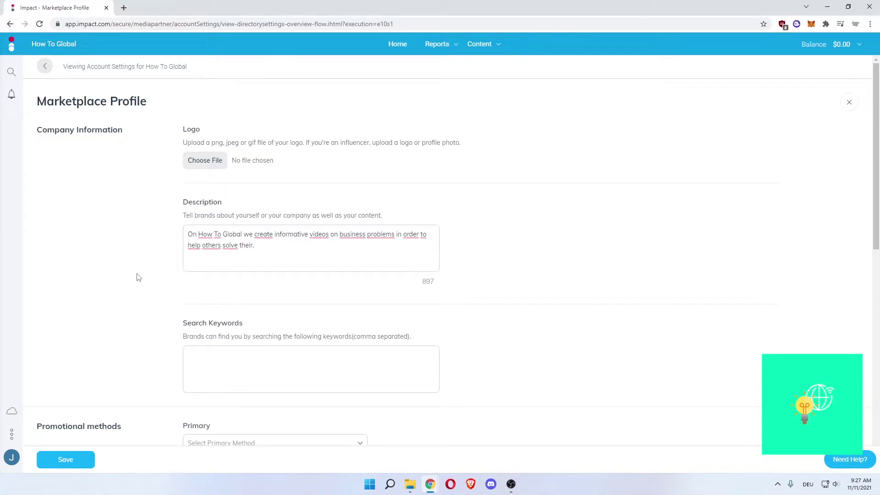
Step: Read through the company description and the instructions for the search keywords
left_click_drag(228, 248, 141, 215)
left_click(152, 232)
left_click_drag(257, 247, 341, 245)
left_click(160, 215)
left_click(301, 214)
left_click(160, 247)
scroll(164, 261, "down", 2)
left_click(349, 243)
Step: Enter "how to, business, ecommerce, cryptocurrency" as the profile's search keywords
left_click(279, 267)
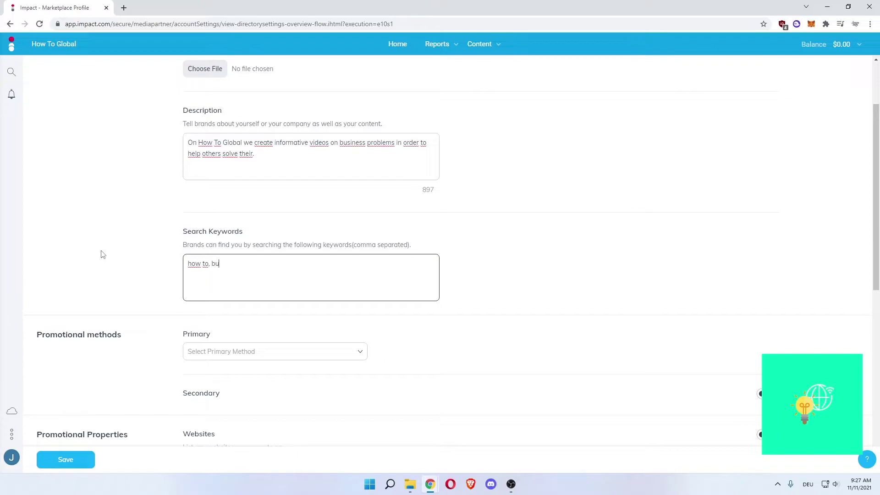
type("how to, business, ecommerce, cryptocurrenc")
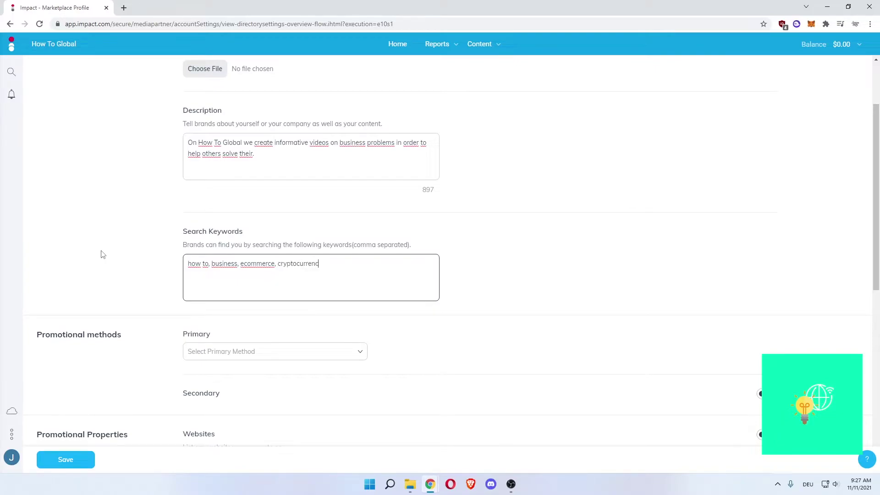
left_click(103, 255)
Step: Review each of the entered search keywords in the Marketplace Profile
left_click_drag(331, 272, 173, 261)
left_click(169, 261)
left_click_drag(341, 269, 251, 244)
left_click(177, 247)
left_click_drag(185, 261, 339, 255)
left_click(326, 255)
scroll(169, 288, "down", 2)
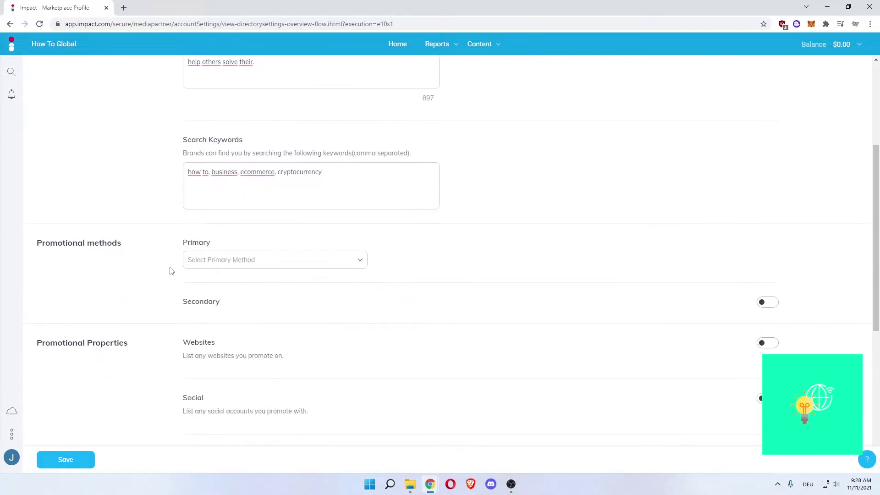
left_click_drag(215, 170, 300, 172)
left_click(231, 171)
left_click(262, 171)
left_click(300, 172)
left_click(429, 225)
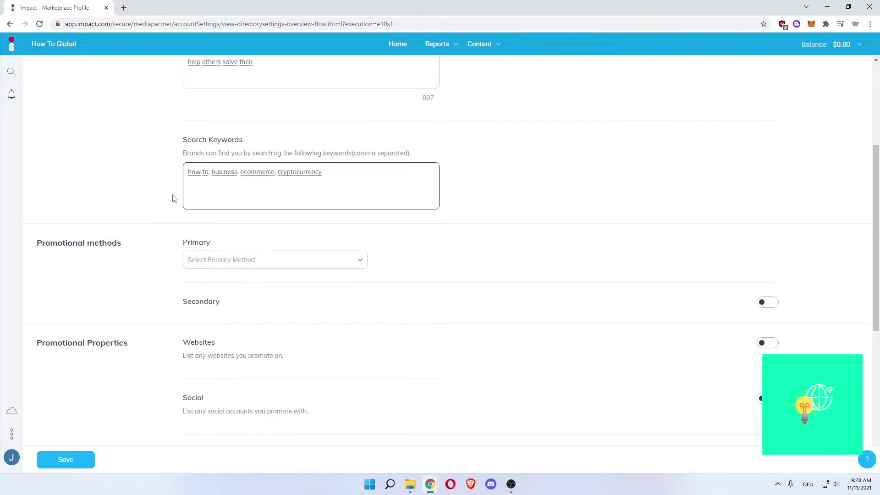
Step: Set the primary promotional method to Content
scroll(156, 213, "down", 1)
scroll(138, 226, "down", 1)
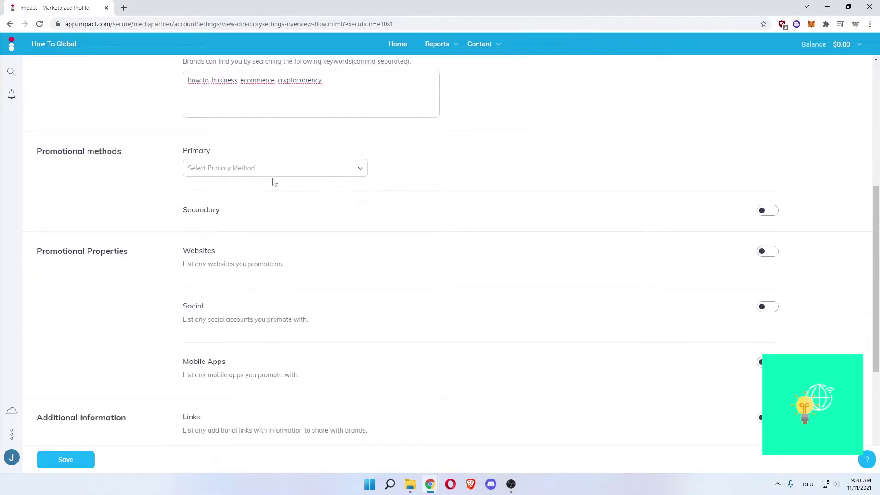
left_click(365, 170)
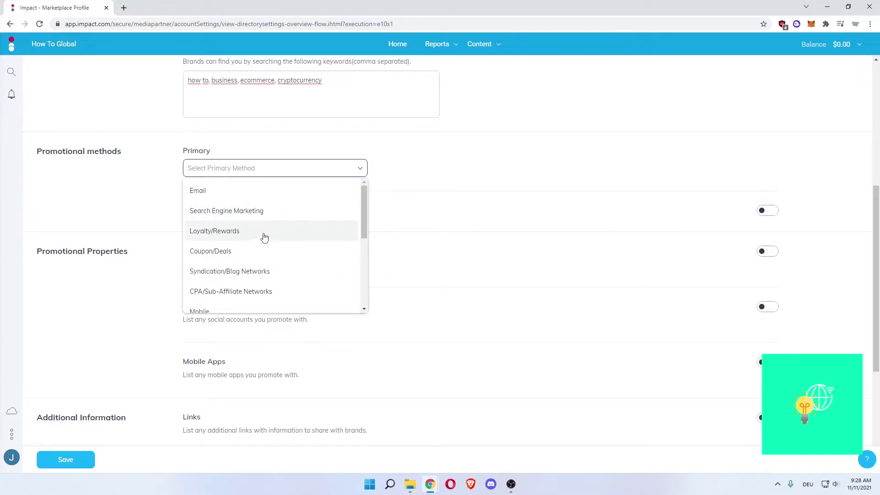
scroll(297, 238, "down", 2)
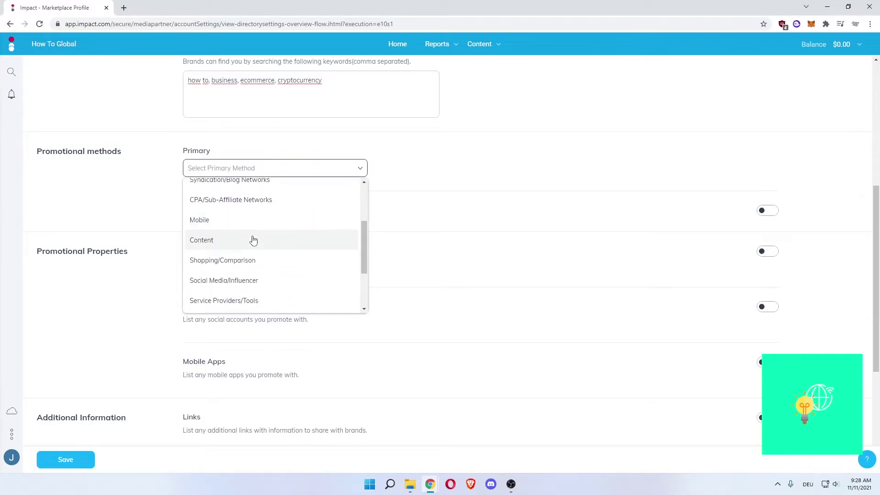
left_click(253, 240)
Step: Try out the Secondary promotional methods option, removing its Email entry and switching the option off again
scroll(153, 211, "down", 1)
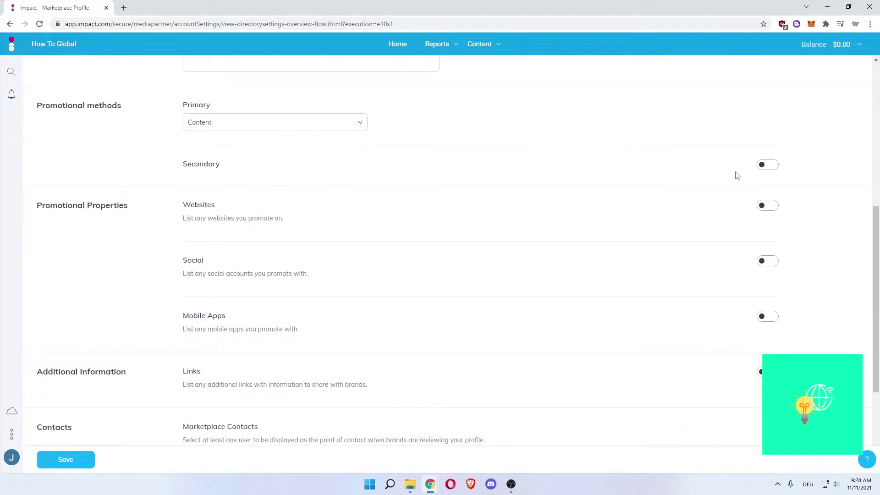
left_click(761, 164)
left_click(225, 194)
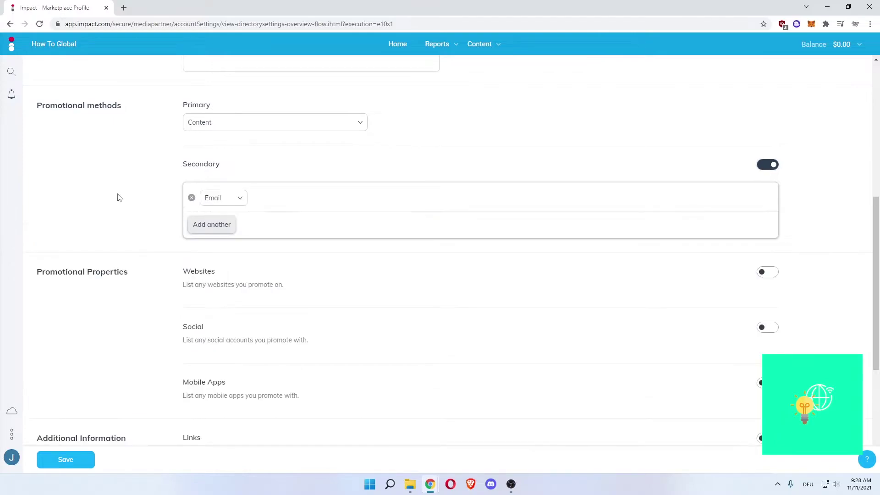
left_click(192, 197)
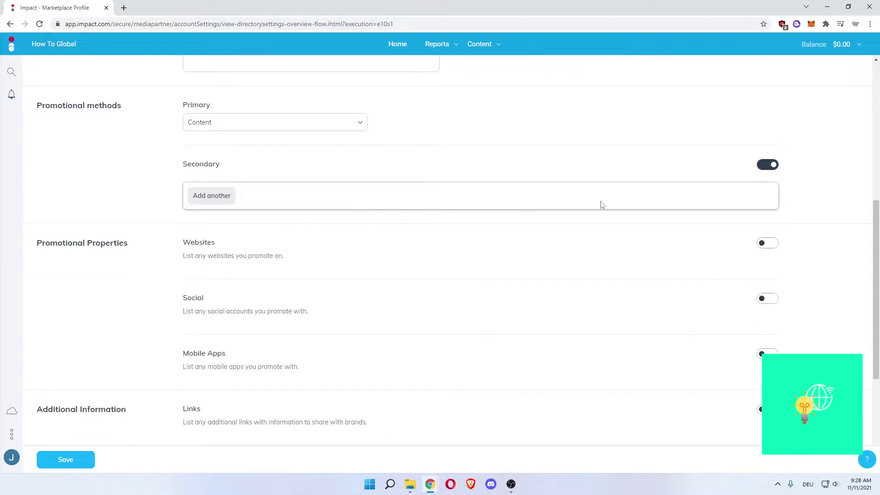
left_click(765, 170)
Step: Examine the Websites, Social and Mobile Apps options under Promotional Properties
scroll(155, 213, "down", 1)
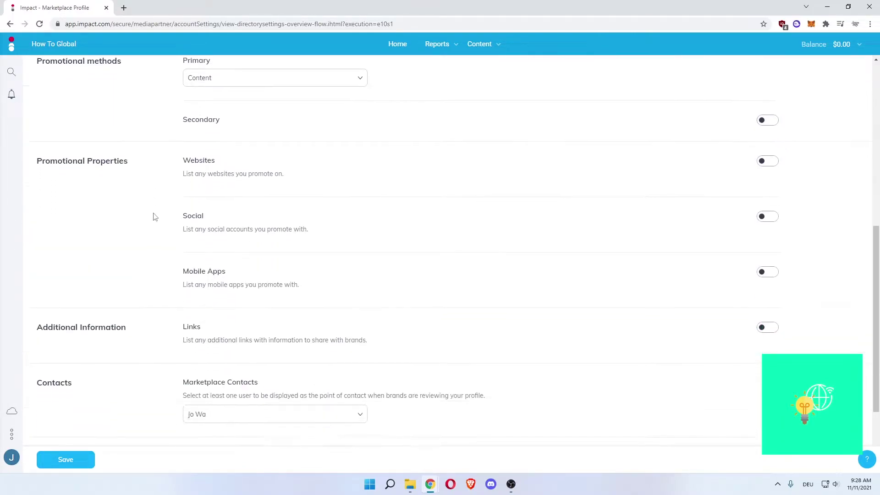
left_click_drag(185, 159, 226, 161)
left_click(225, 161)
left_click_drag(188, 213, 214, 215)
left_click(215, 215)
left_click_drag(184, 270, 232, 272)
left_click(232, 272)
Step: Try adding a link under Additional Information, and switch the Links option off again
scroll(254, 234, "down", 2)
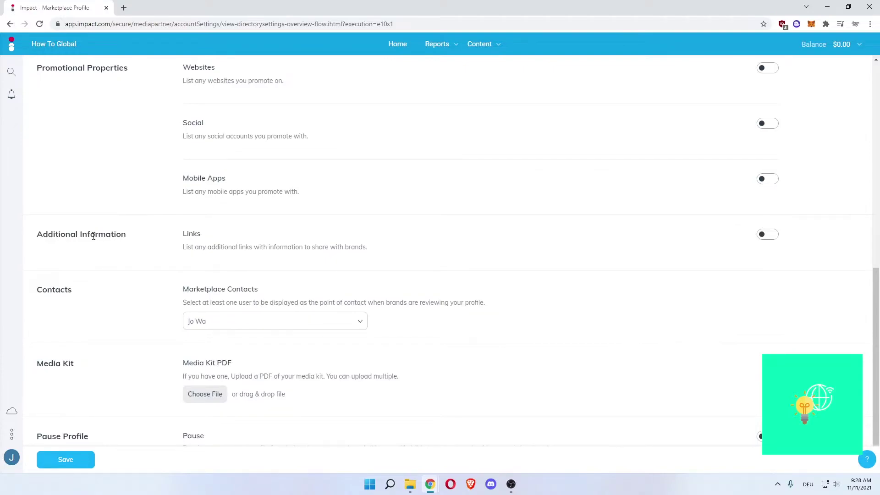
left_click_drag(208, 248, 365, 247)
left_click(374, 247)
left_click(390, 248)
left_click(329, 247)
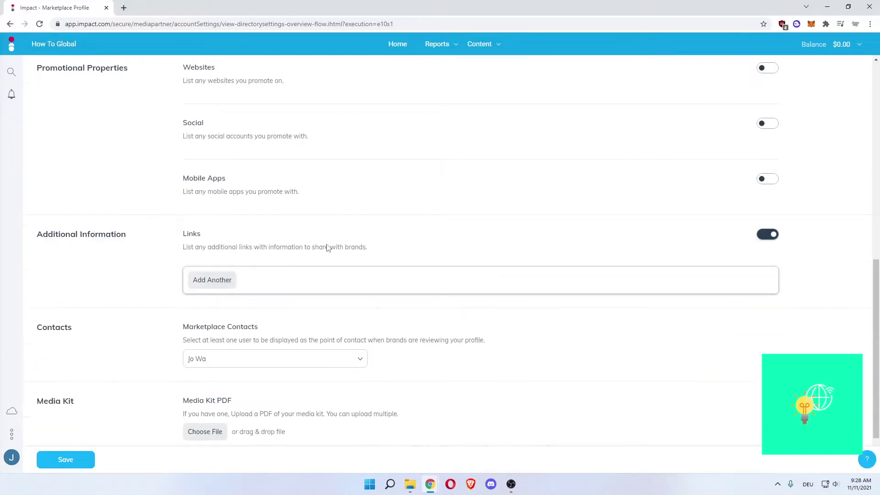
left_click(218, 282)
left_click(218, 283)
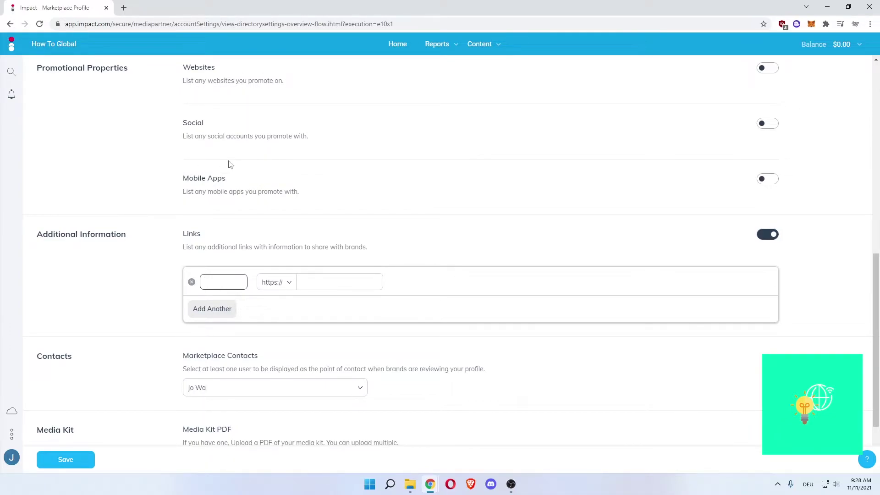
left_click(768, 234)
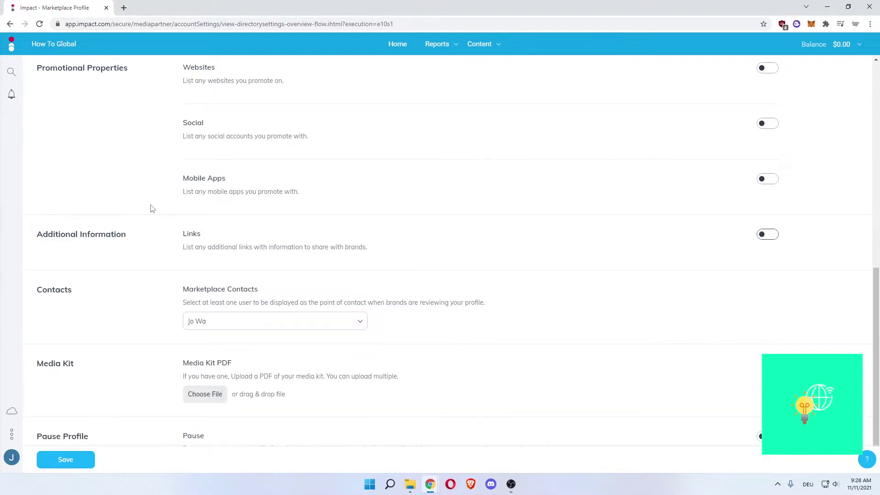
Step: Examine the Marketplace Contacts setting and the Media Kit PDF upload instructions
scroll(151, 208, "down", 1)
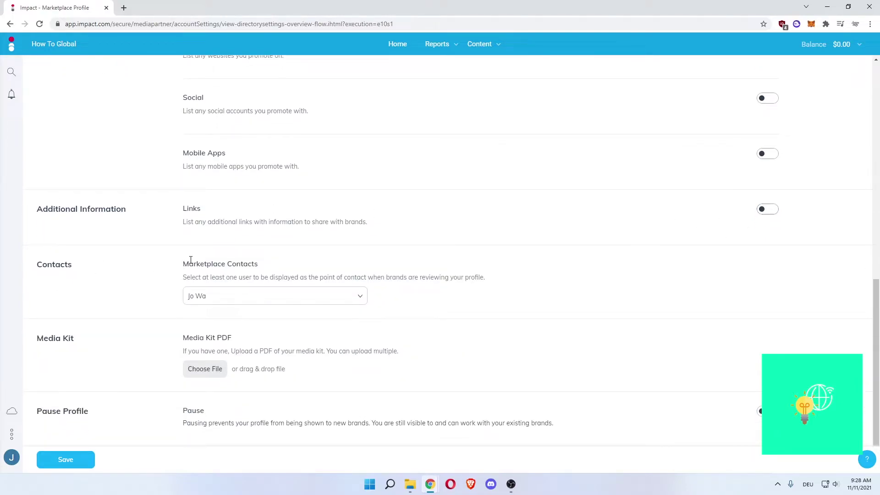
left_click_drag(190, 260, 266, 264)
left_click(193, 288)
left_click(161, 280)
left_click_drag(210, 278, 431, 280)
left_click(413, 281)
left_click(119, 261)
left_click_drag(257, 352, 366, 353)
left_click(315, 352)
left_click(290, 348)
left_click_drag(261, 352, 232, 352)
left_click(232, 352)
Step: Examine what the Pause option does to the profile's visibility for new and existing brands
left_click_drag(190, 424, 262, 427)
left_click(263, 427)
left_click(767, 411)
left_click_drag(195, 427, 507, 426)
left_click(527, 426)
left_click_drag(191, 424, 302, 425)
left_click(321, 426)
Step: Save the Marketplace Profile and check the page for missing requirements
left_click(75, 465)
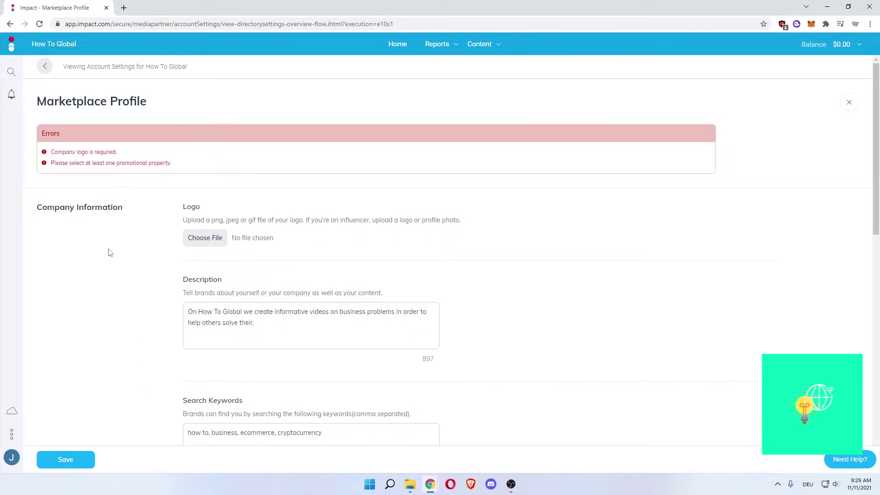
left_click_drag(125, 163, 165, 163)
left_click(147, 222)
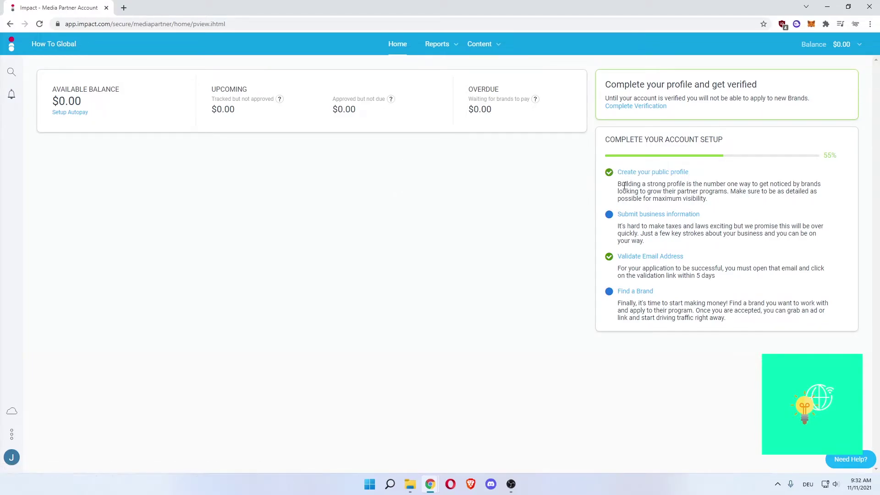
Step: Open the business information form from the account setup checklist
left_click_drag(605, 141, 732, 142)
left_click(731, 144)
left_click(653, 217)
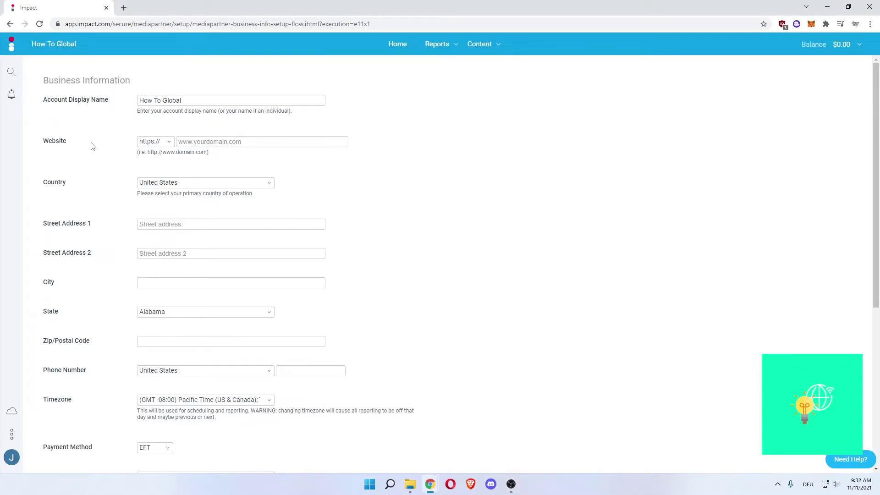
Step: Examine the Business Information fields for account display name, website, address, phone number and timezone
left_click(86, 83)
left_click_drag(55, 83, 109, 102)
left_click(106, 101)
left_click_drag(45, 142, 76, 142)
left_click(75, 143)
scroll(63, 223, "down", 3)
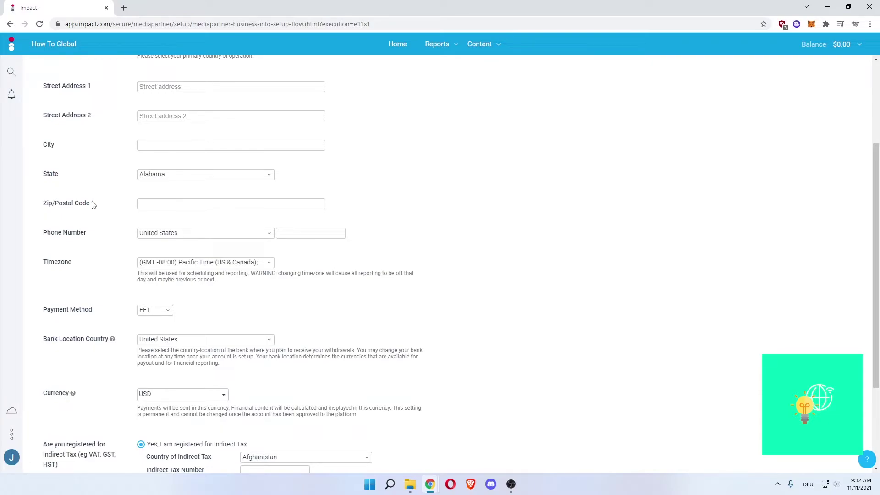
scroll(96, 232, "down", 1)
left_click_drag(65, 217, 28, 228)
left_click(29, 229)
scroll(99, 254, "down", 2)
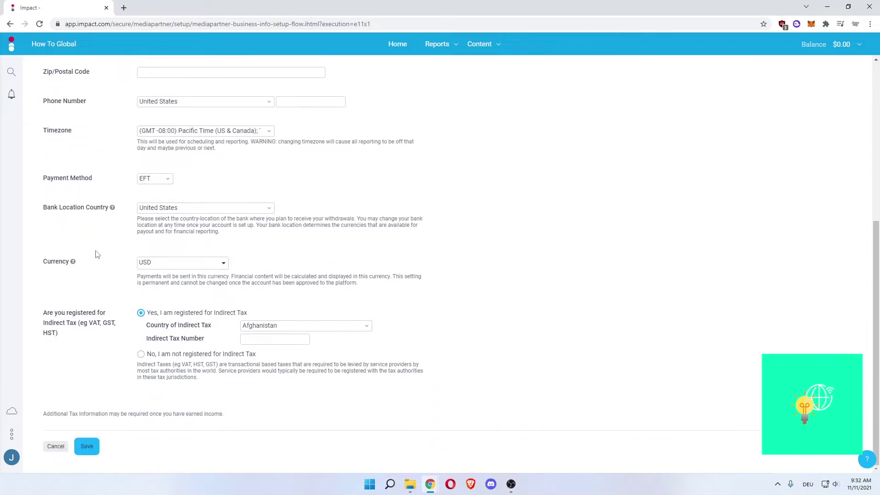
Step: Examine the bank location, currency and indirect tax registration settings of the Business Information form
left_click_drag(67, 209, 97, 211)
left_click(102, 219)
left_click_drag(77, 316, 109, 315)
left_click(65, 329)
left_click_drag(45, 330, 83, 323)
left_click(85, 318)
scroll(87, 304, "up", 3)
scroll(82, 260, "up", 3)
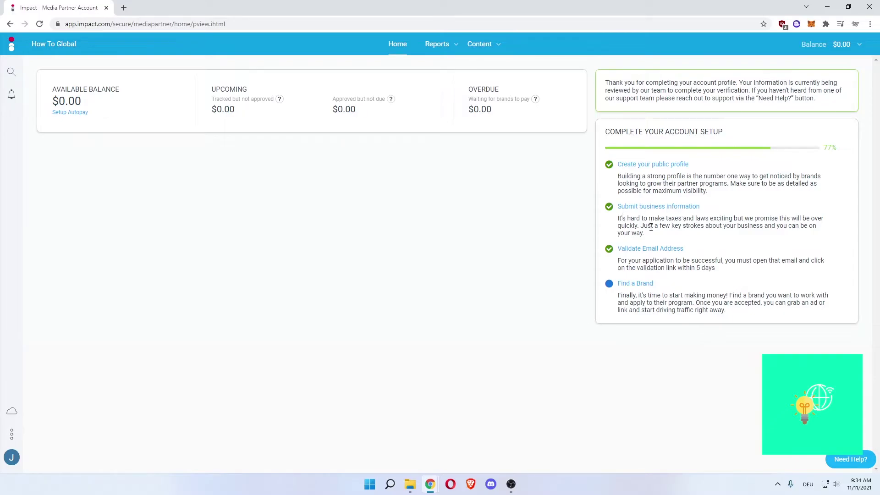
Step: Check the account setup progress and open the Find Brands marketplace page
left_click_drag(620, 140, 727, 133)
left_click(727, 134)
left_click(641, 285)
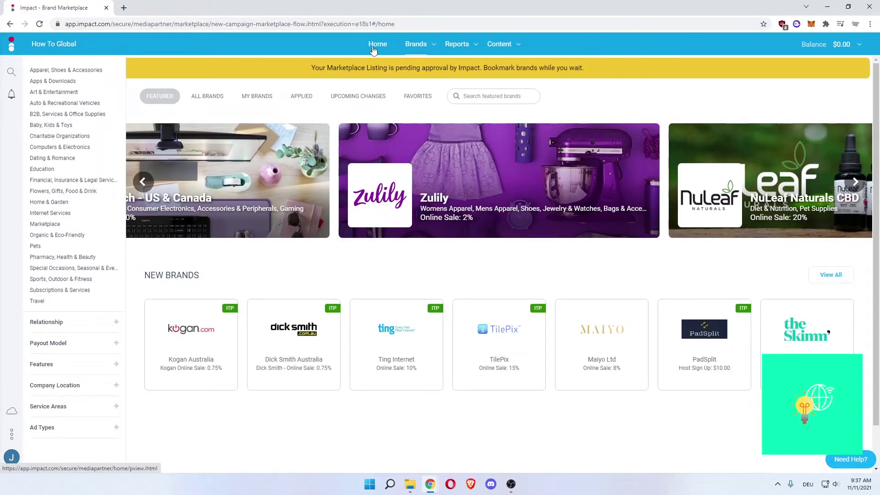
left_click(374, 48)
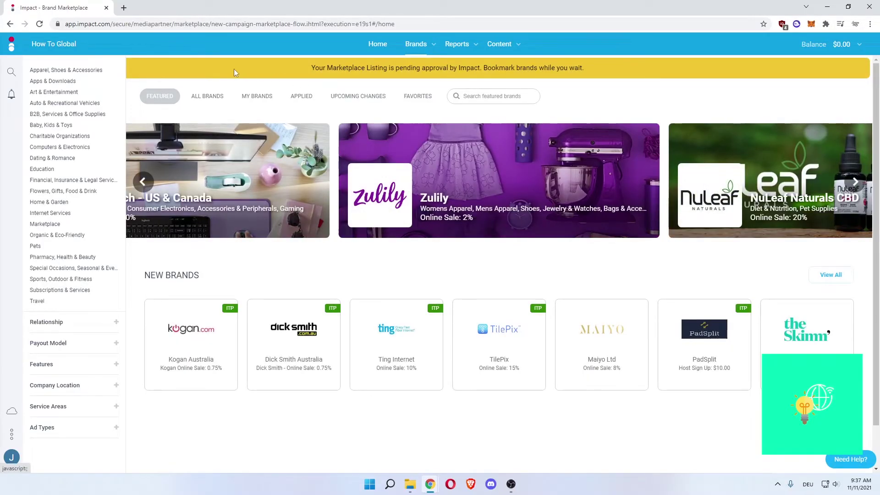
left_click(433, 49)
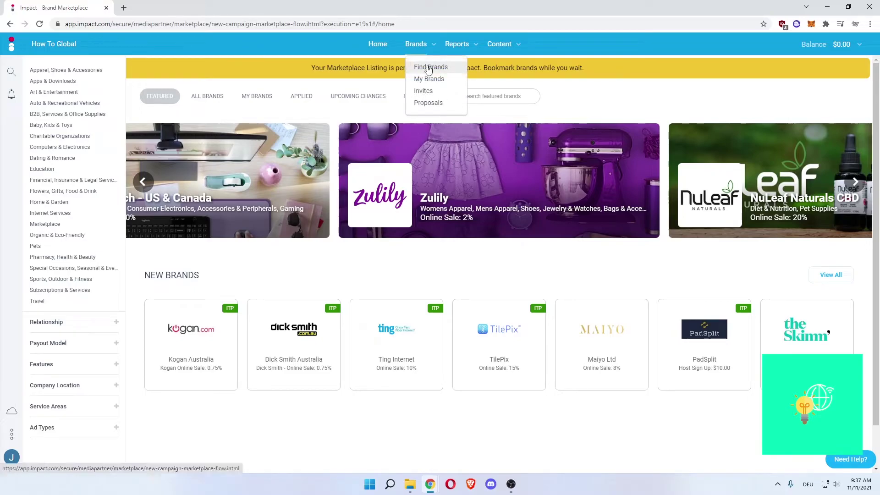
left_click(429, 67)
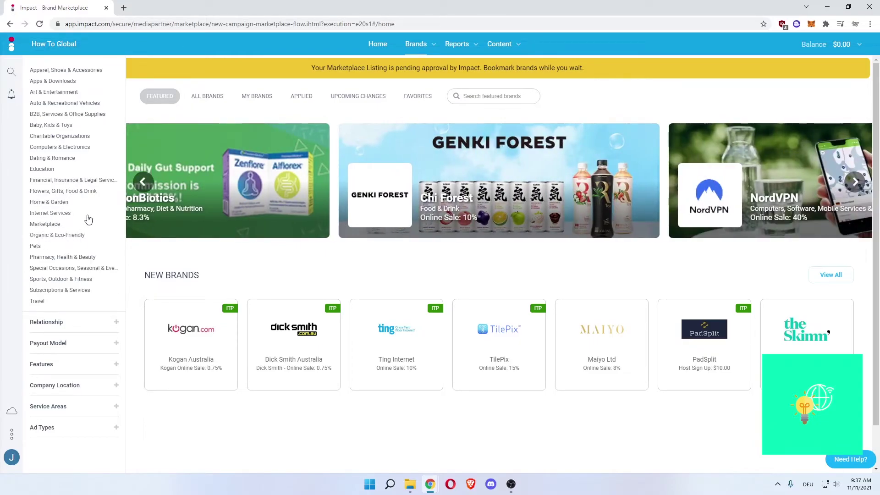
Step: Examine the Relationship and Payout Model filter options of the brand marketplace, then collapse both filters
left_click(114, 323)
scroll(92, 293, "down", 1)
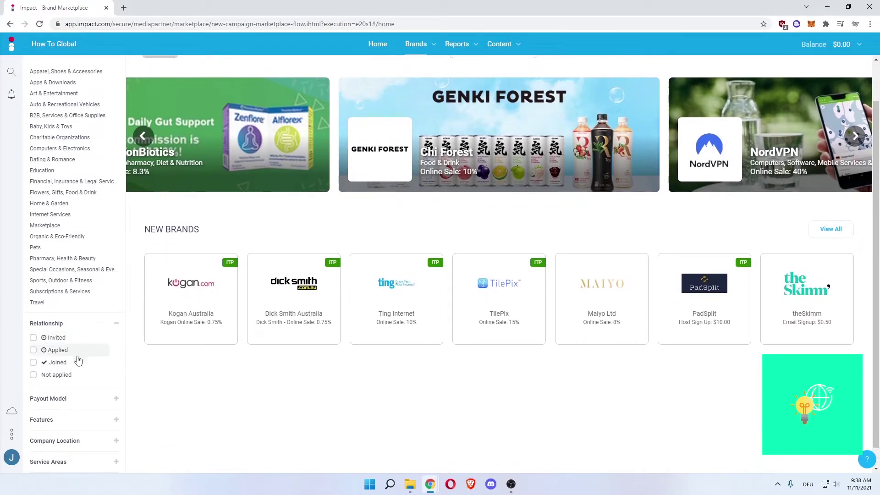
left_click(116, 323)
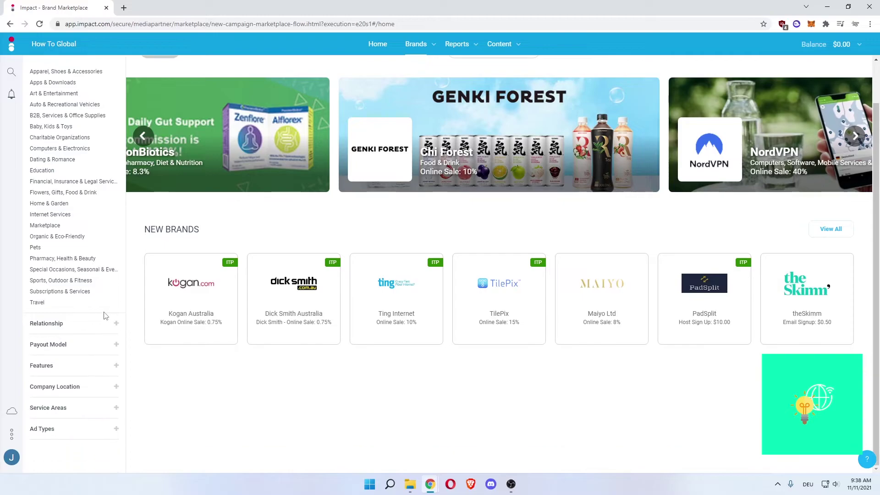
left_click(115, 346)
scroll(106, 353, "down", 1)
scroll(97, 330, "down", 2)
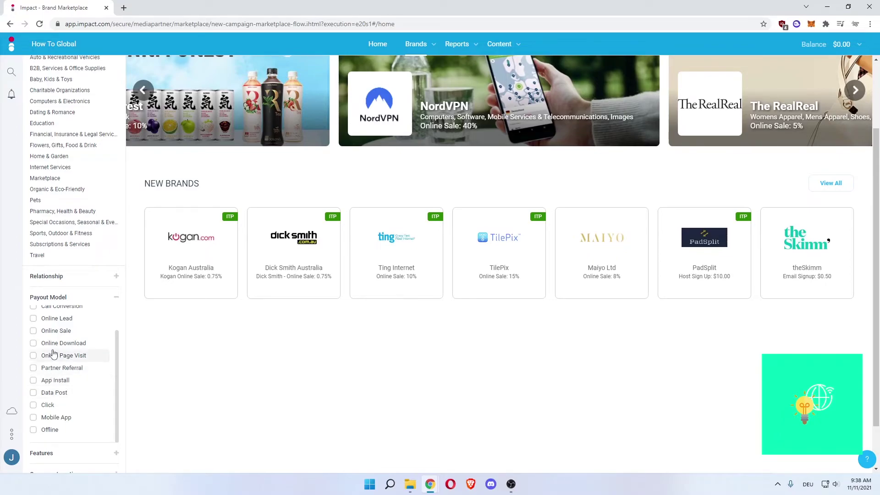
left_click(117, 299)
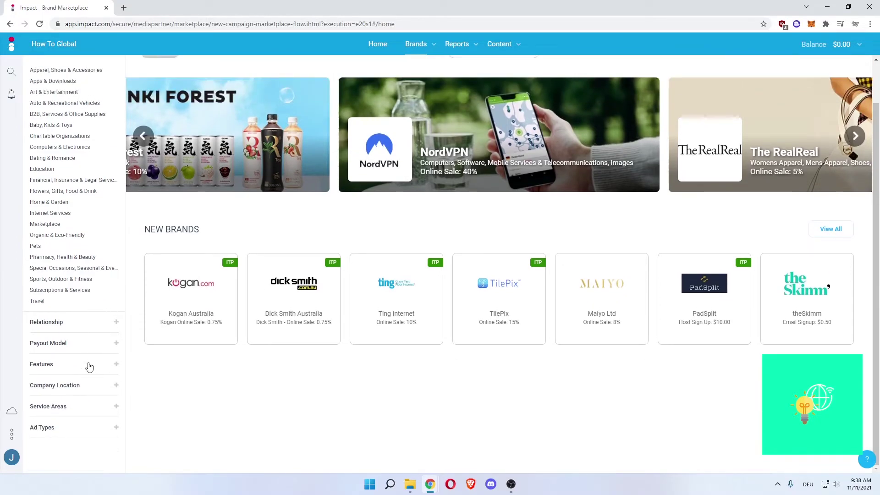
Step: Examine the Features and Company Location filter options for brands and collapse them again
left_click(115, 387)
scroll(97, 357, "down", 2)
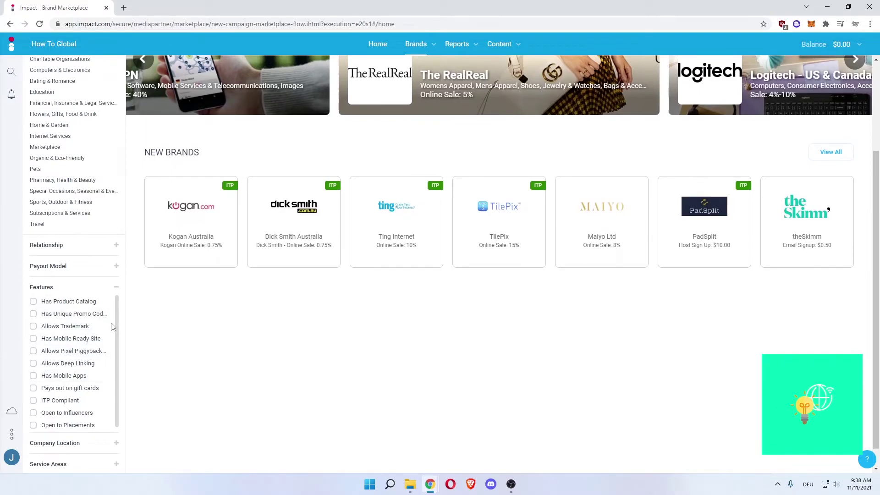
left_click(115, 290)
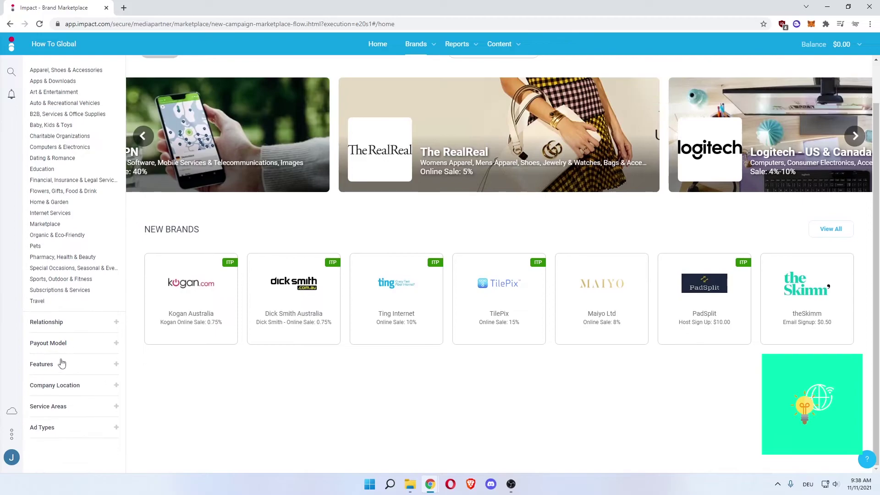
left_click(115, 386)
scroll(85, 330, "down", 2)
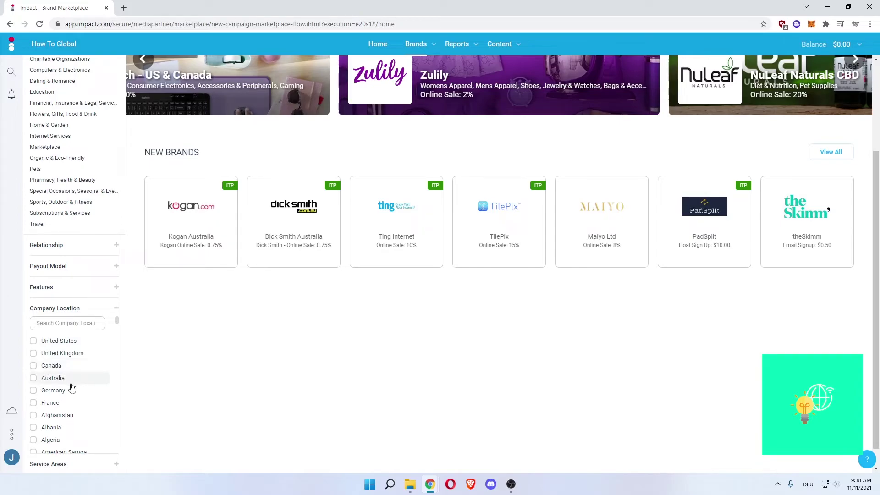
left_click(114, 310)
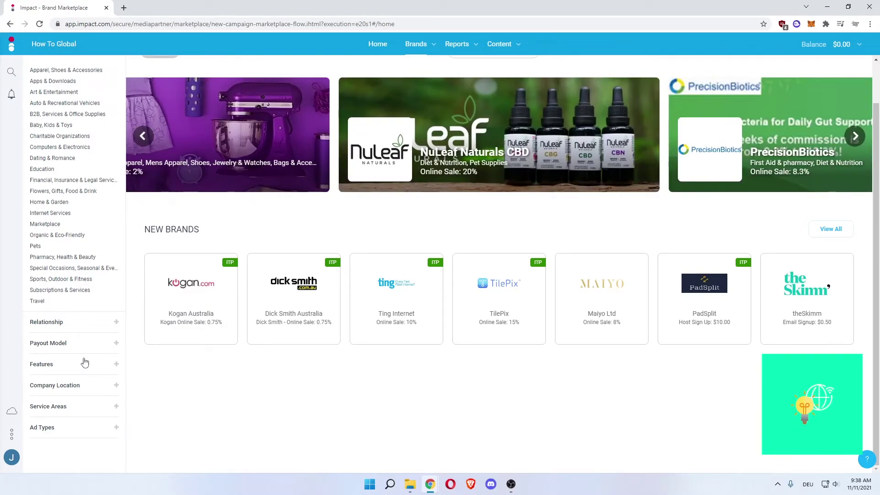
Step: Examine the Service Areas and Ad Types filter options for brands and collapse them again
left_click(116, 407)
scroll(105, 375, "down", 2)
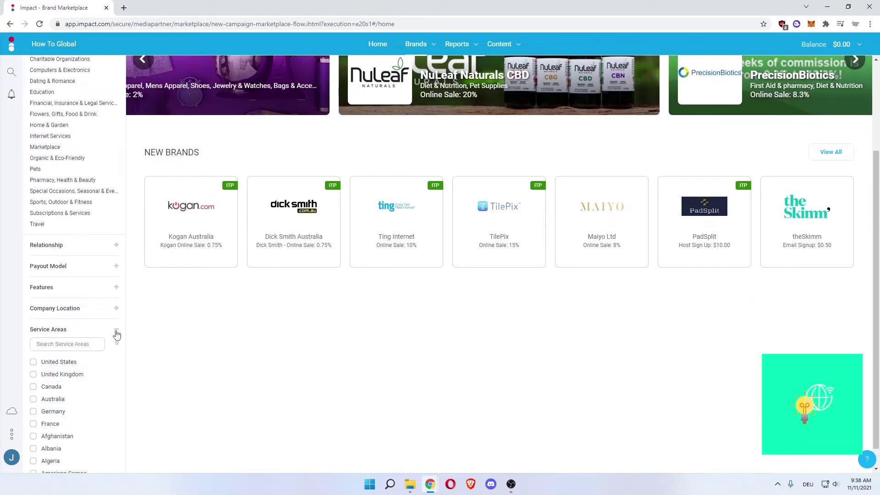
left_click(116, 333)
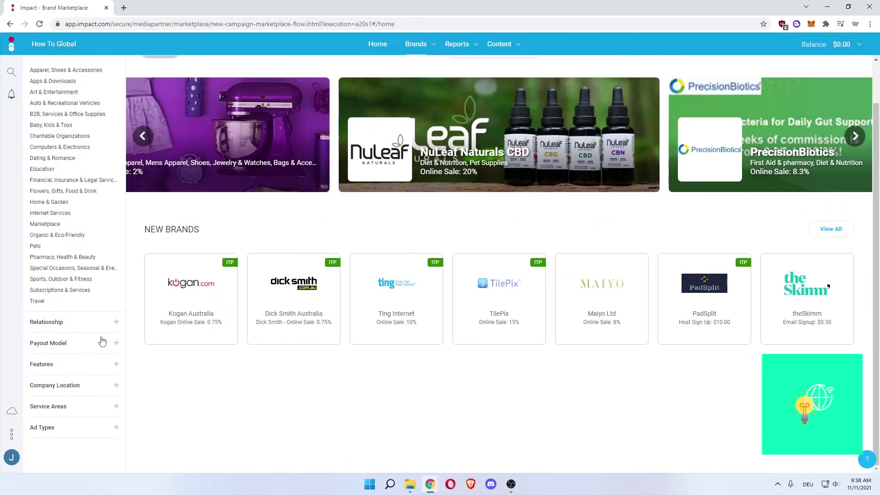
left_click(115, 427)
scroll(94, 373, "down", 2)
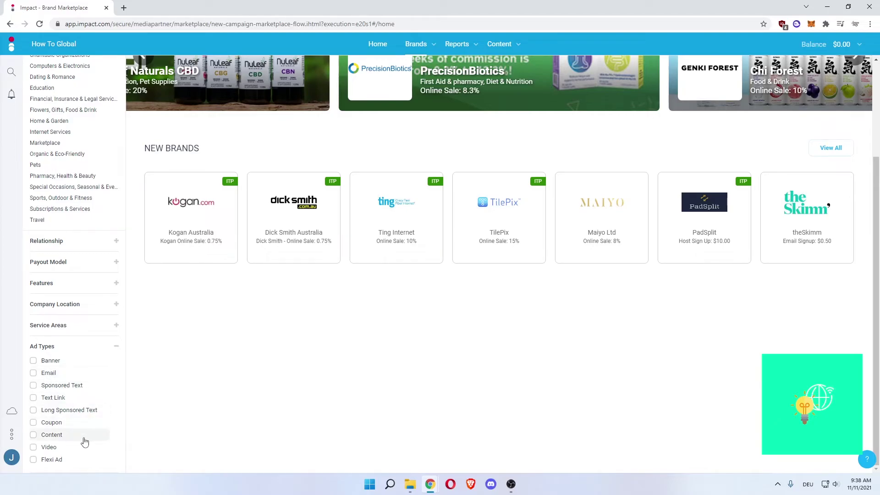
left_click(116, 350)
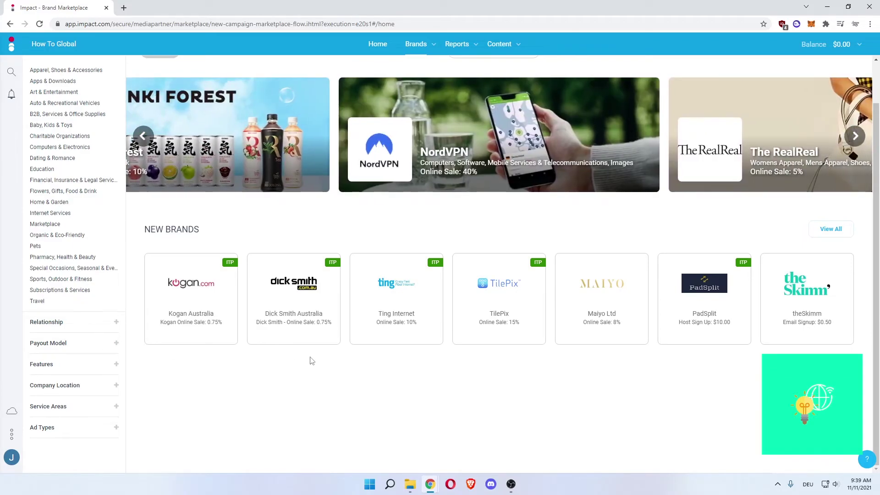
Step: Look over the New Brands section and open the details of the PadSplit brand
left_click_drag(144, 229, 216, 229)
left_click(216, 230)
left_click_drag(144, 231, 199, 229)
left_click(198, 229)
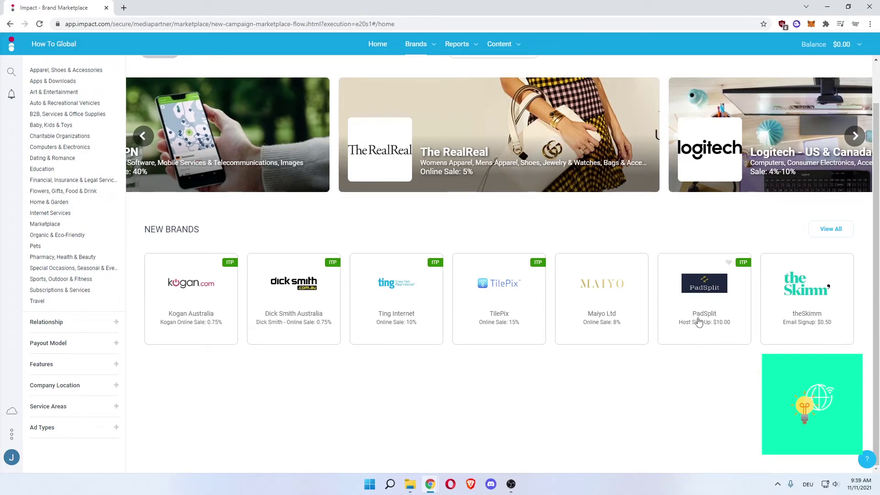
left_click(720, 328)
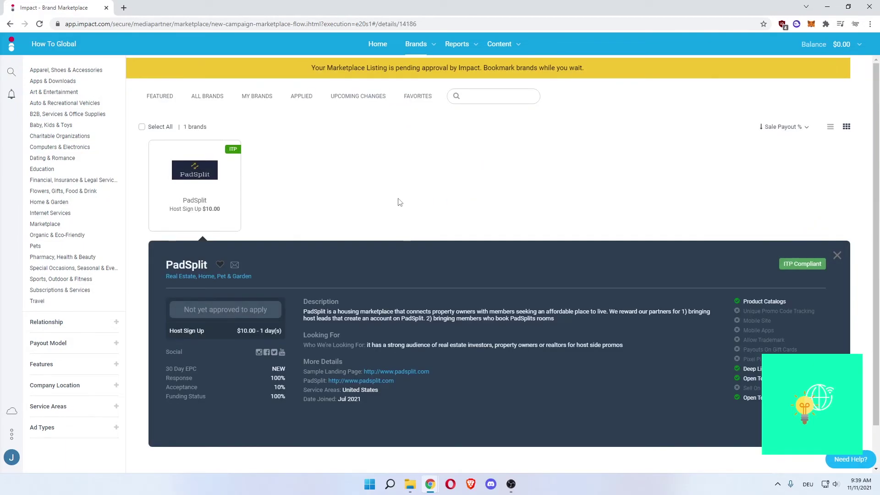
Step: Examine the marketplace listing approval notice and PadSplit's description, payout and partner requirements
left_click_drag(316, 69, 478, 71)
left_click(479, 72)
scroll(486, 169, "down", 1)
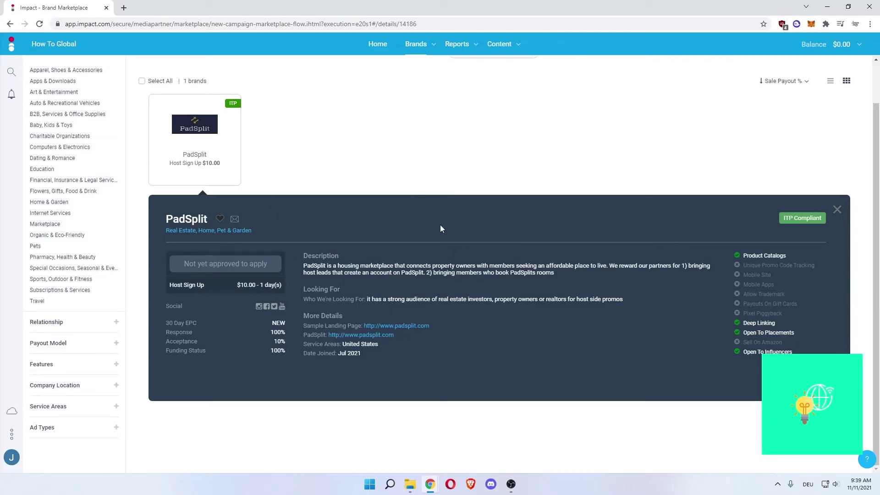
scroll(441, 228, "up", 1)
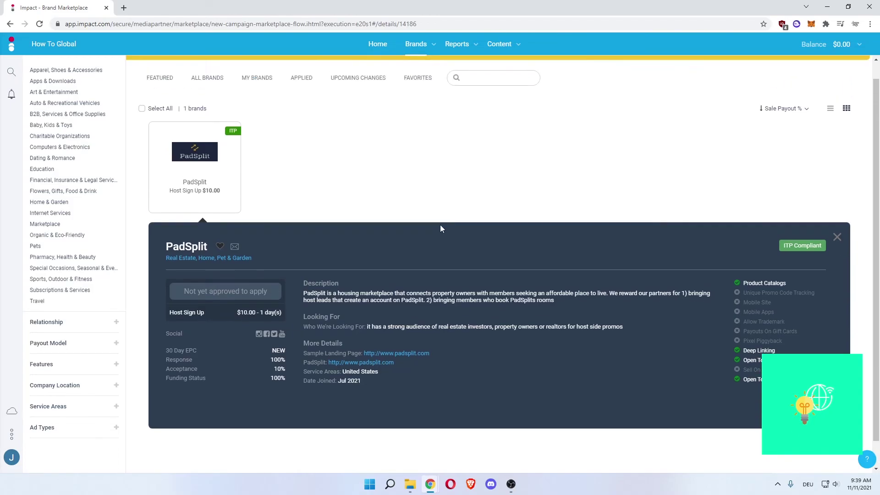
Step: Open the Overview report and examine its Top Categories and Performance by Referral Type sections
left_click(458, 44)
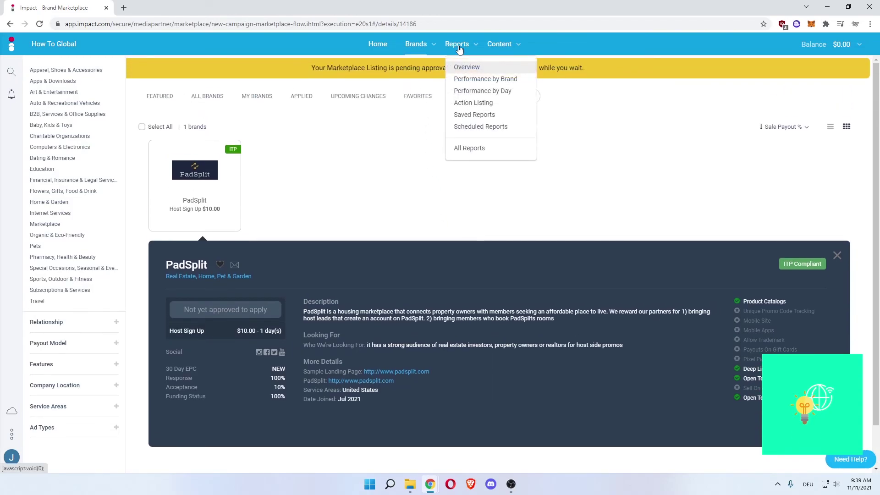
left_click(463, 67)
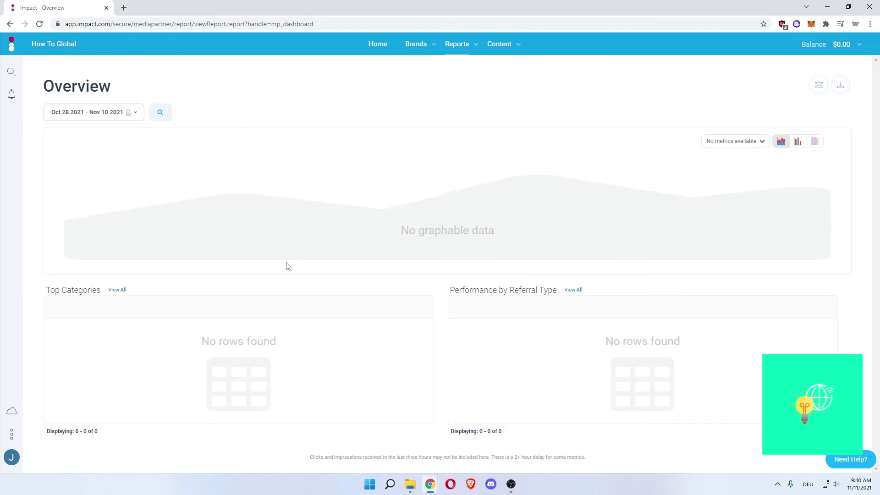
left_click_drag(55, 290, 90, 291)
left_click(107, 333)
left_click_drag(513, 287, 538, 289)
left_click(551, 346)
Step: Open the Performance by Brand report
mouse_move(458, 56)
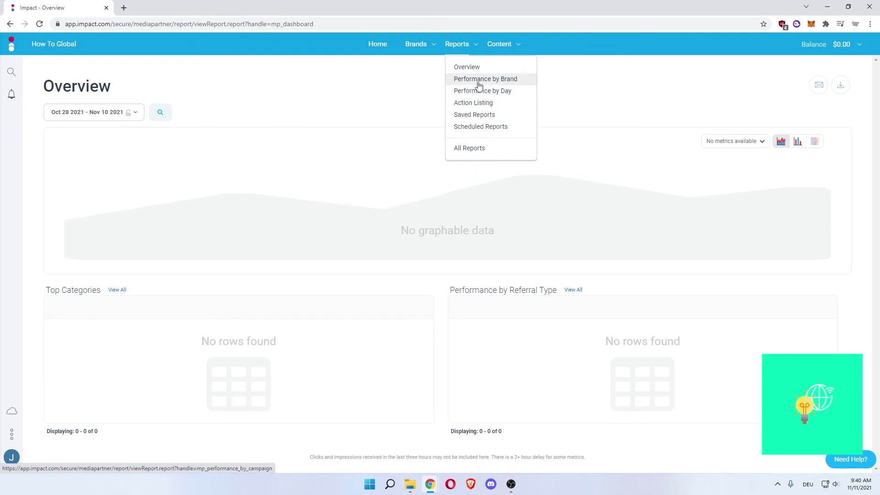
left_click(500, 80)
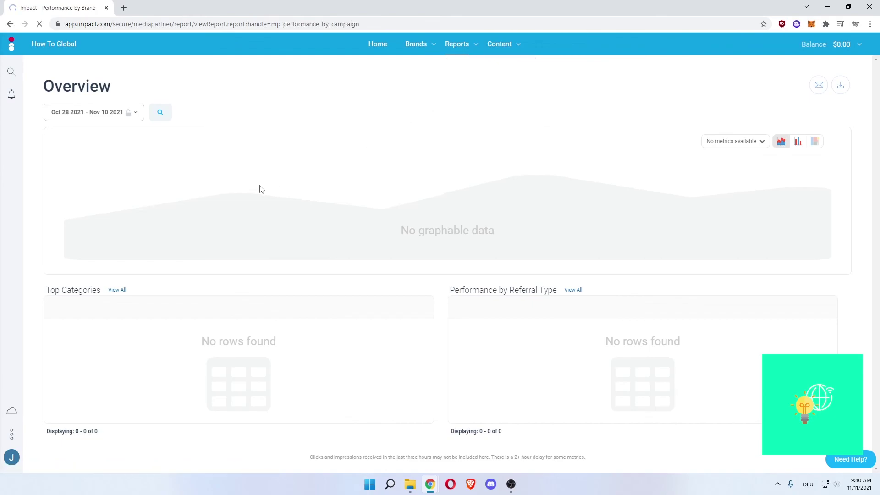